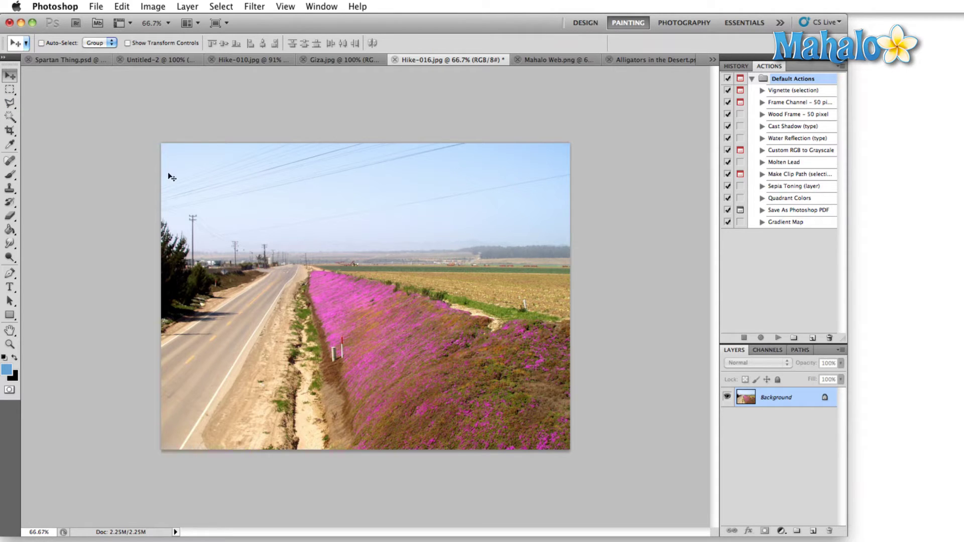
Step: Set the Rectangular Marquee style to Normal and select almost the whole road photo, leaving a narrow margin along all edges
left_click(12, 90)
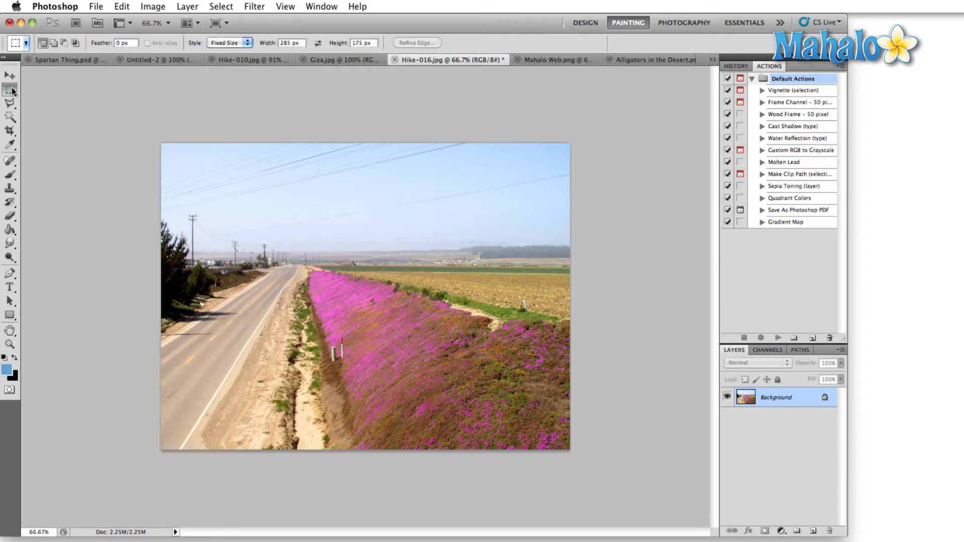
left_click(285, 274)
left_click(244, 43)
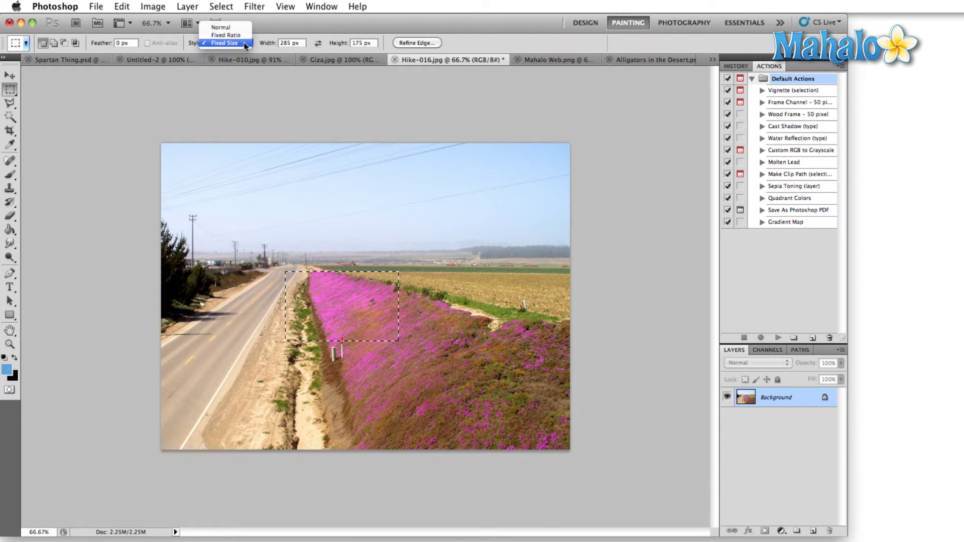
left_click(221, 28)
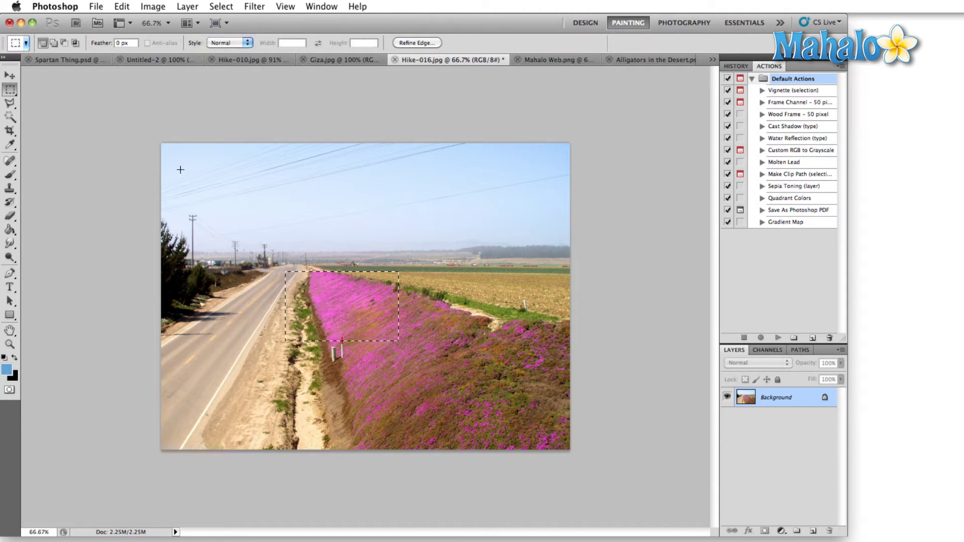
left_click_drag(171, 152, 560, 440)
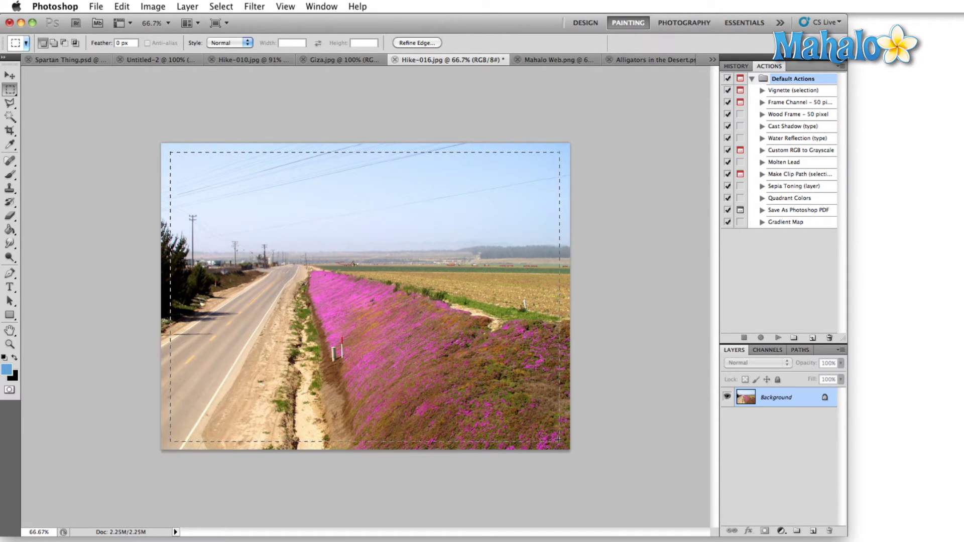
Step: Play the default Vignette action with a 5-pixel feather radius and fill the border layer with black using the Paint Bucket
left_click(786, 91)
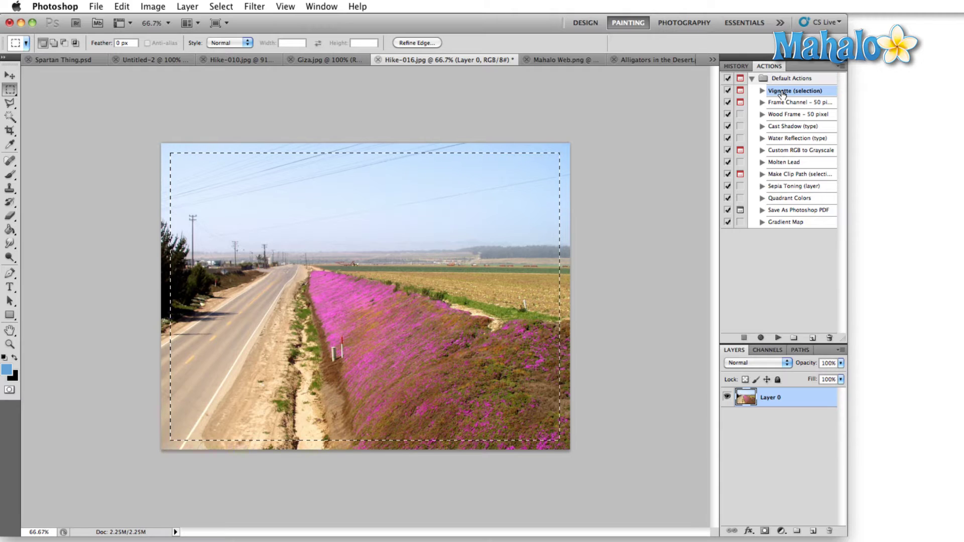
left_click(778, 338)
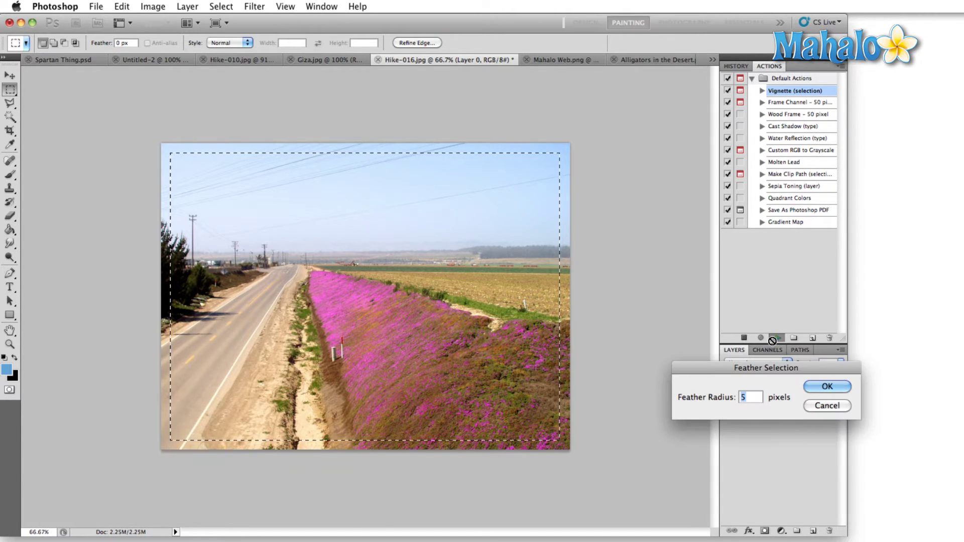
left_click_drag(764, 370, 712, 255)
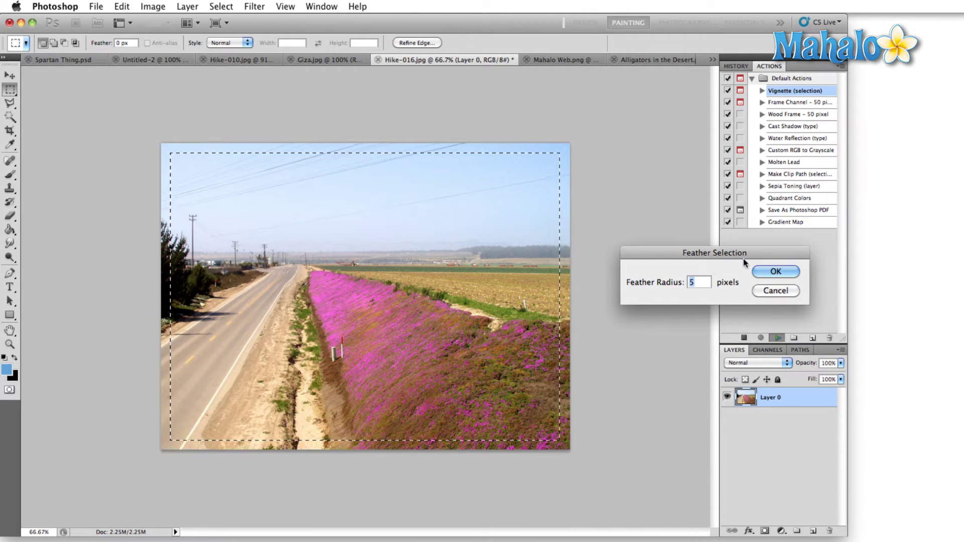
left_click(764, 273)
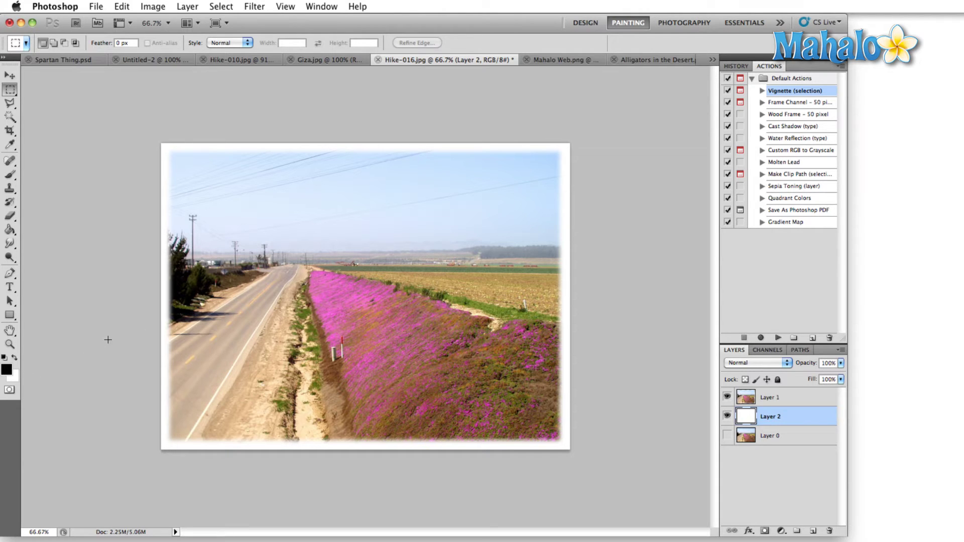
key("g")
left_click(470, 232)
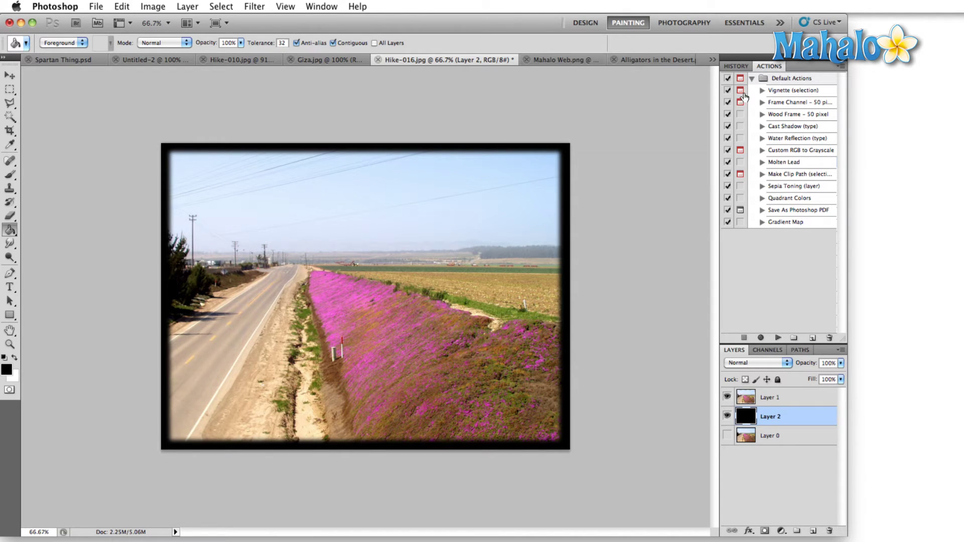
Step: Edit the Fill step of the Vignette action to fill with the bright blue colour 00b4ff instead of white
left_click(761, 91)
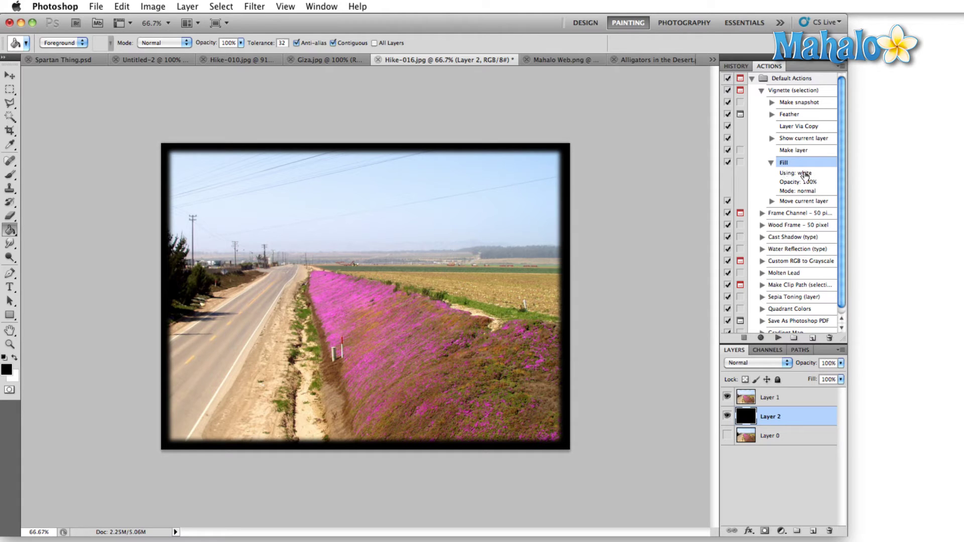
double_click(804, 175)
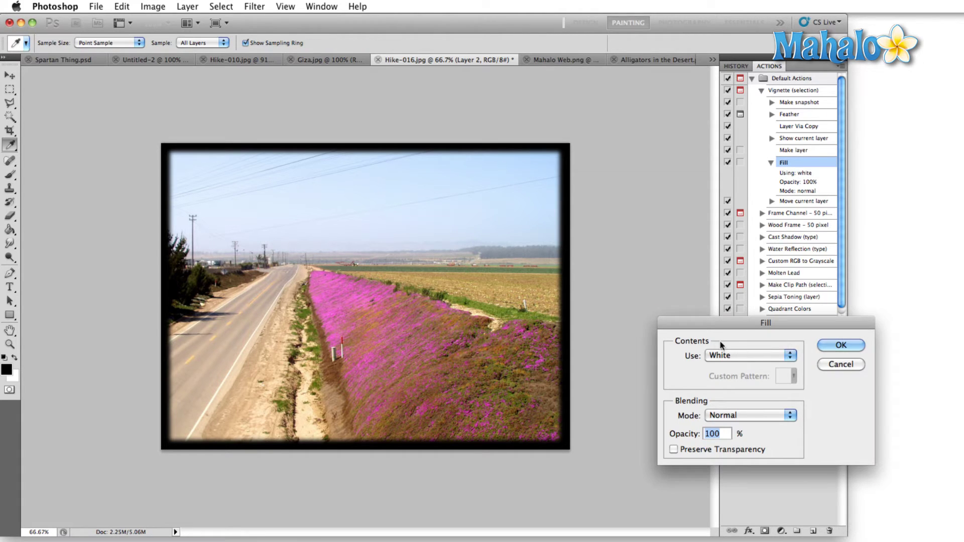
left_click_drag(792, 331, 609, 136)
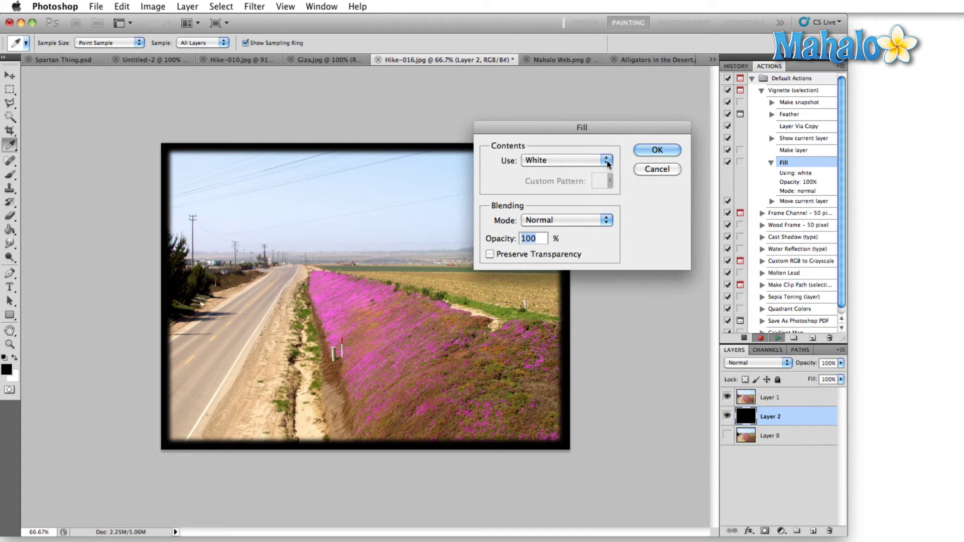
left_click(608, 161)
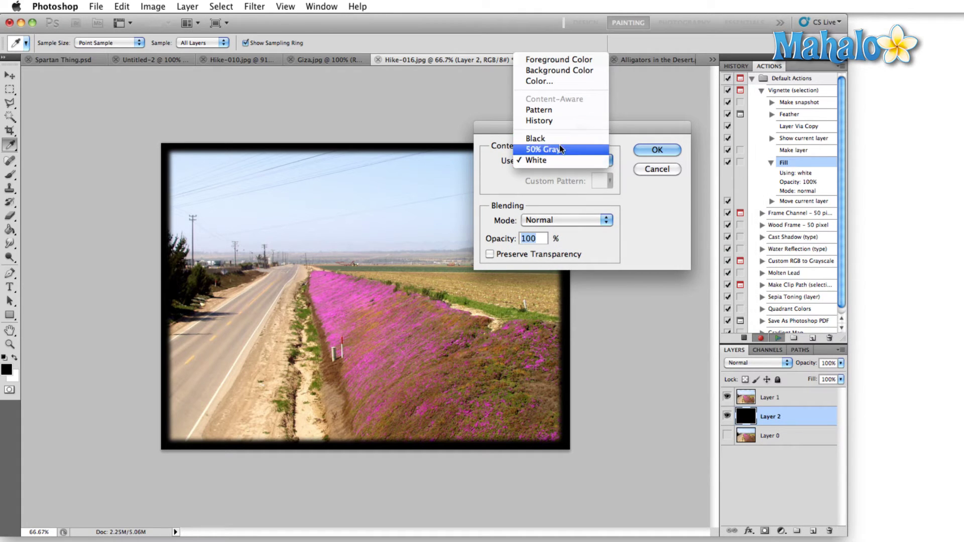
left_click(540, 81)
left_click_drag(415, 218, 489, 146)
left_click(441, 215)
left_click(489, 145)
left_click(505, 212)
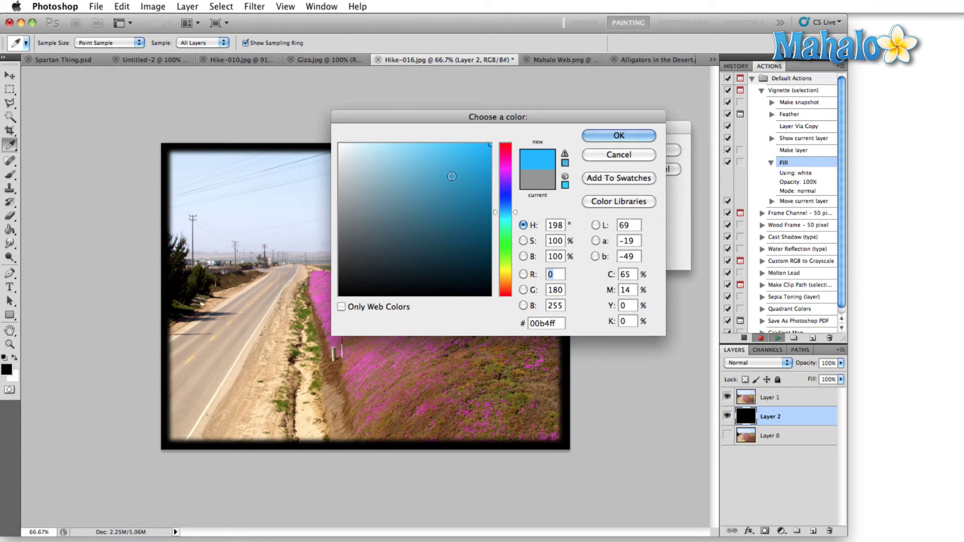
left_click(603, 139)
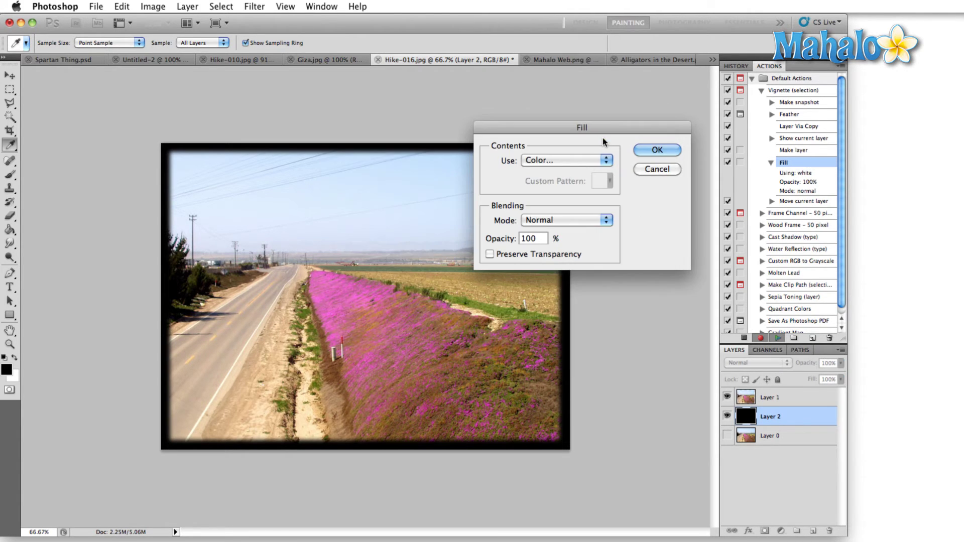
left_click(656, 151)
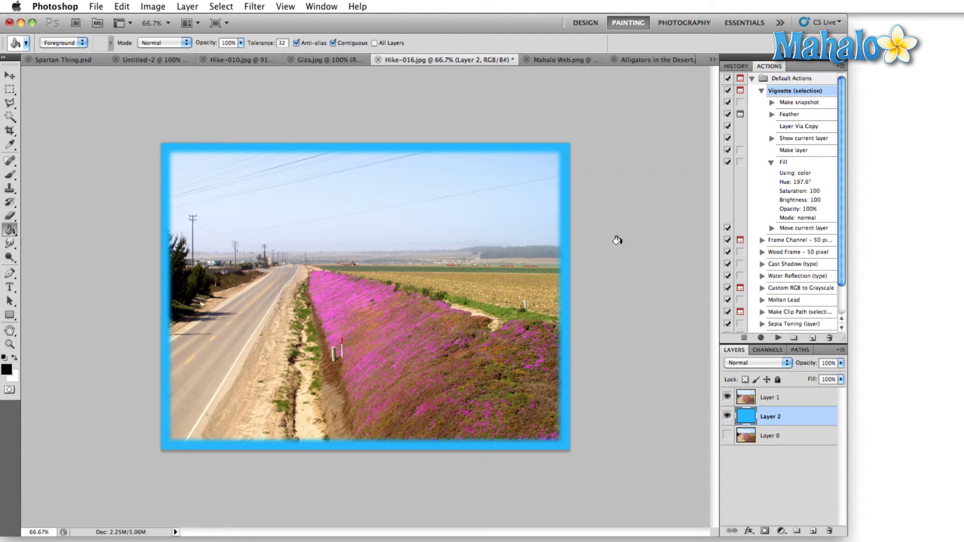
left_click(761, 90)
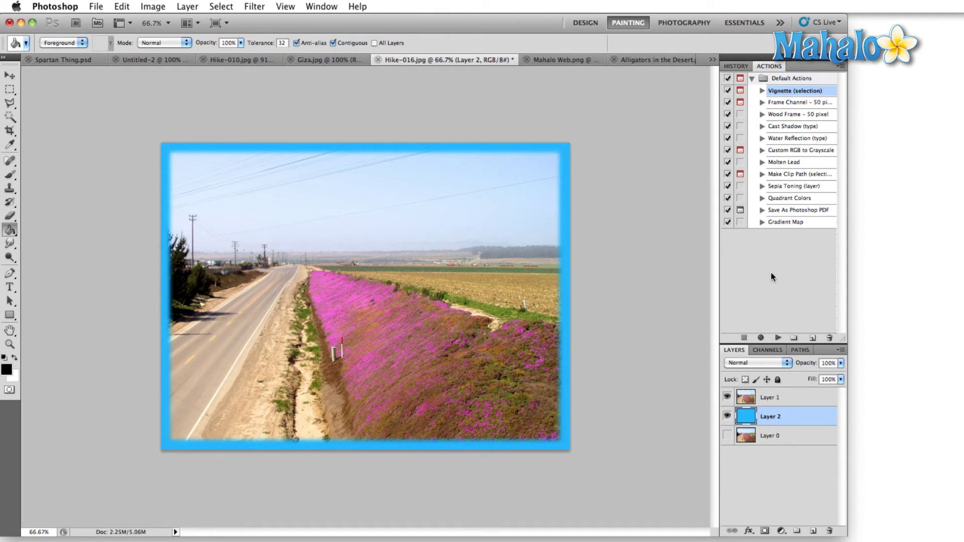
Step: Create a new action set named Watermark
left_click(793, 339)
type("Wat")
key("BackSpace")
key("BackSpace")
key("BackSpace")
type("Wa")
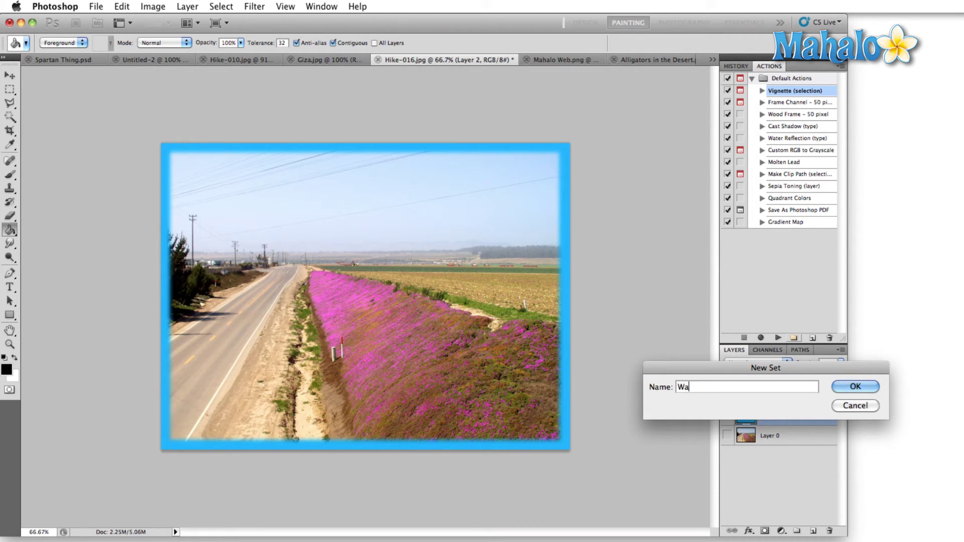
type("termark")
key("Return")
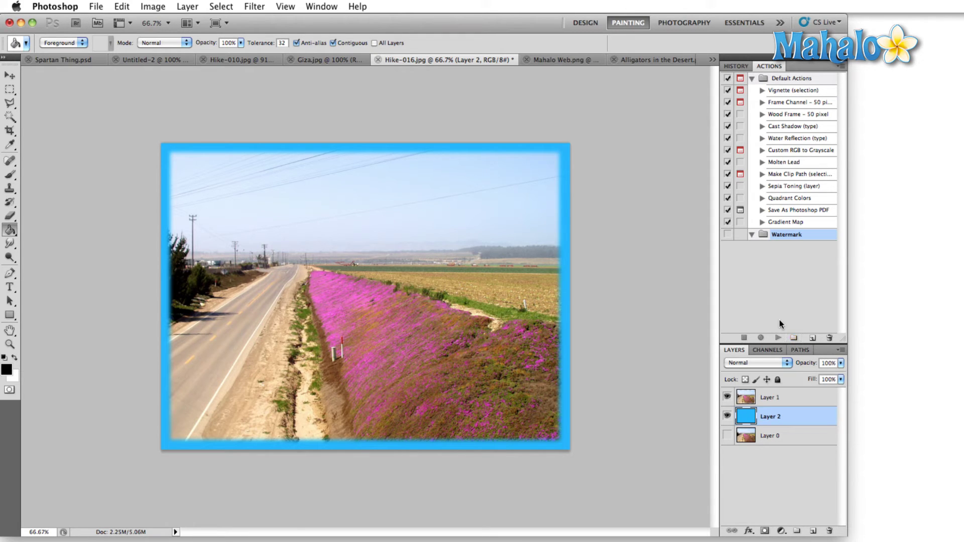
Step: Create a new action named Watermark inside the Watermark set and start recording it
left_click(814, 337)
type("Watermark")
left_click(878, 387)
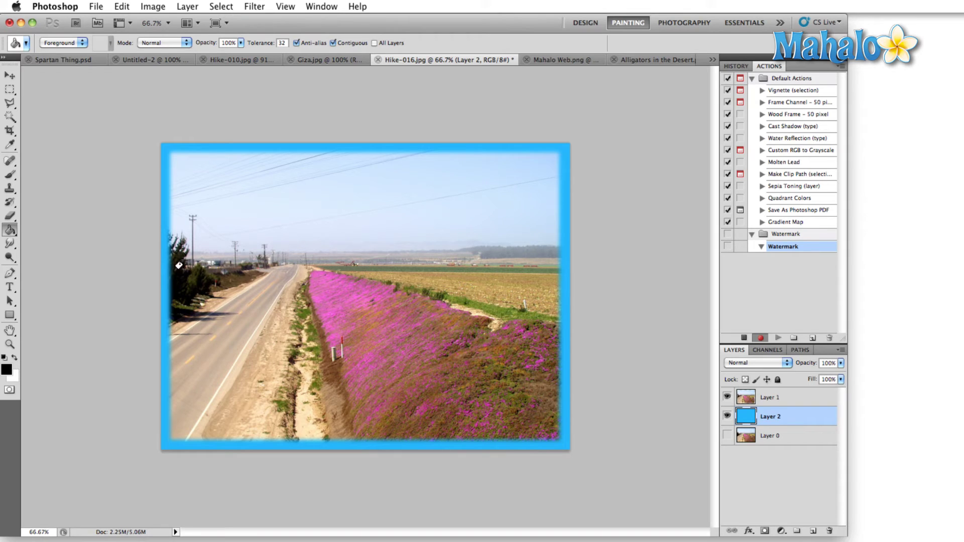
left_click(745, 337)
Step: Add a text layer above Layer 1 reading the author's first name in possessive form followed by "New Watermark"
left_click(11, 288)
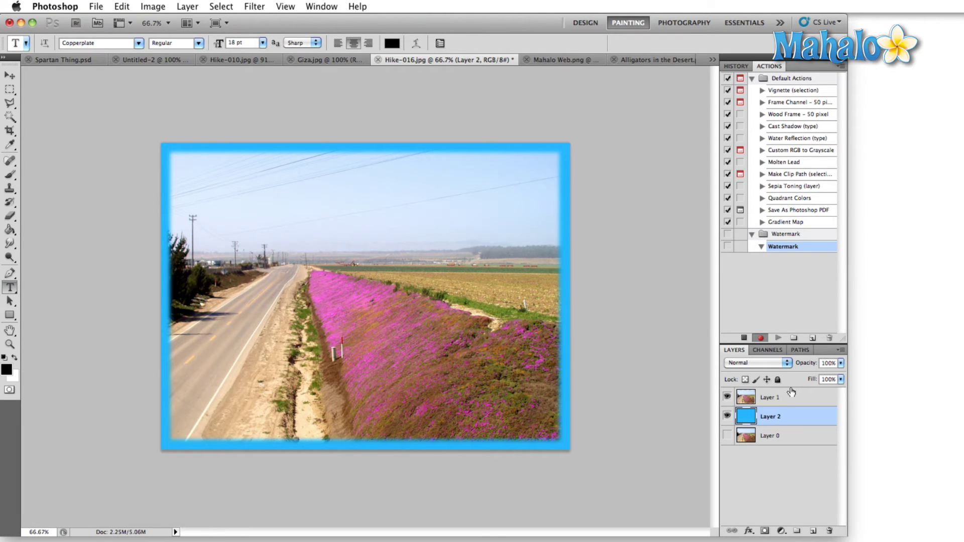
left_click(792, 396)
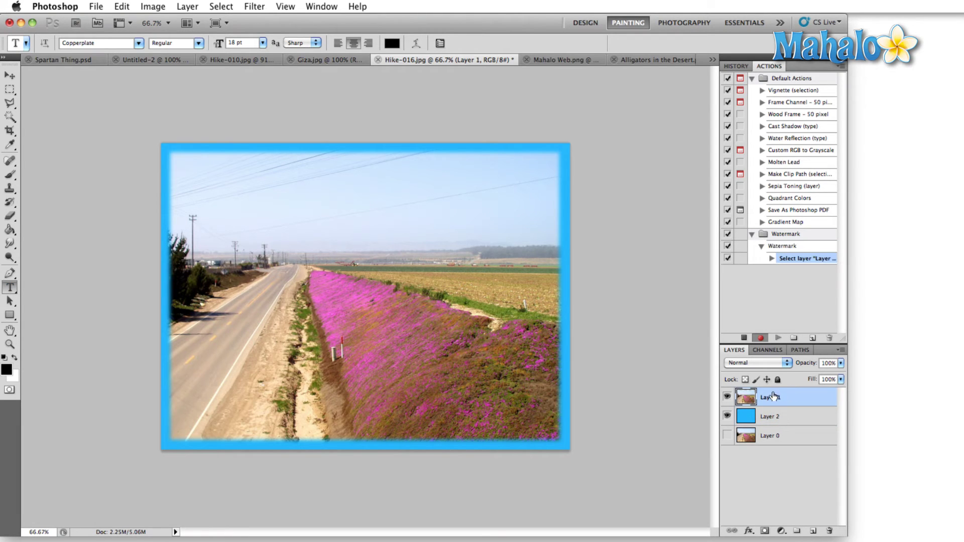
left_click(199, 182)
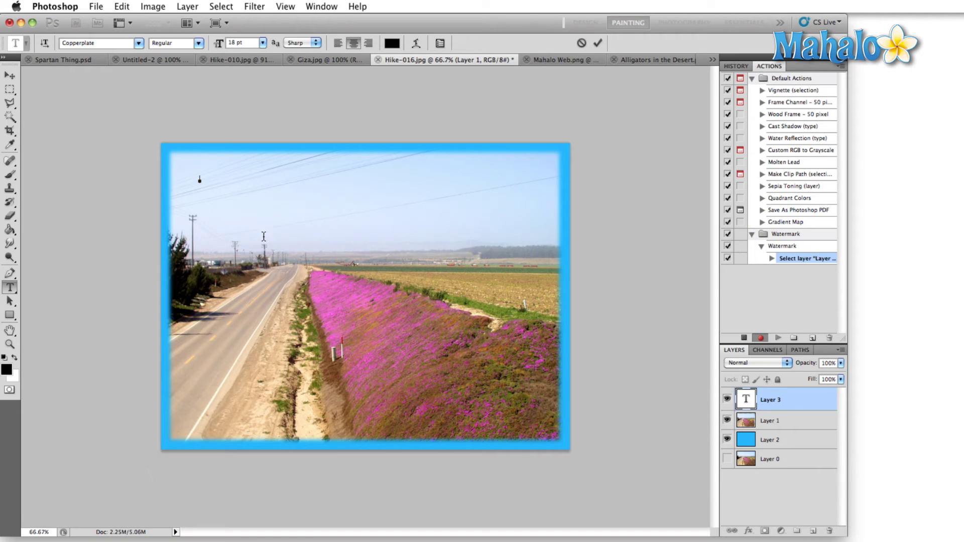
type("Gene's New Watermark")
Step: Move the watermark text fully into the photo and enlarge it with Free Transform to span nearly the full width of the sky
left_click(10, 75)
left_click_drag(224, 188, 553, 261)
key("super+t")
left_click_drag(380, 181, 380, 222)
key("Return")
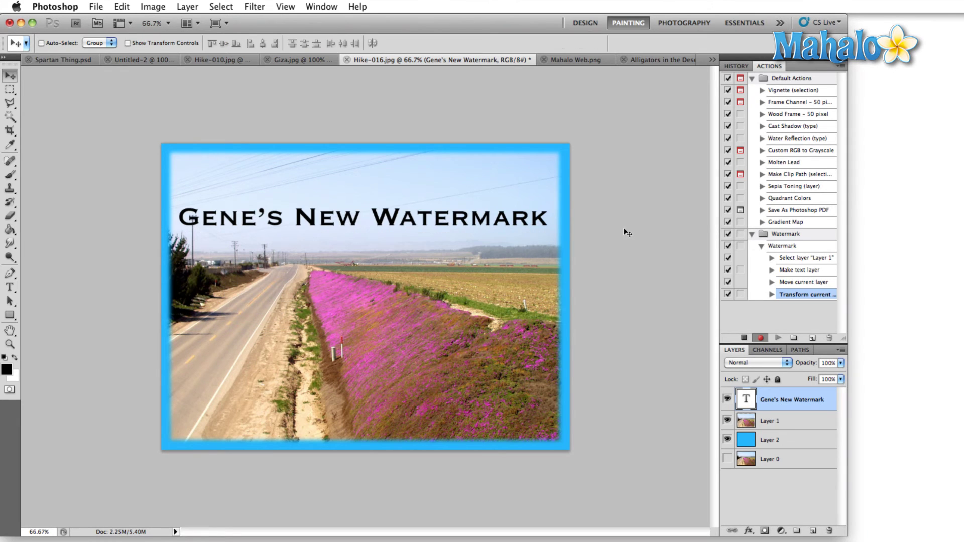
Step: Finish recording the Watermark action without its layer-selection step and play the action on Hike-010.jpg
left_click(744, 338)
left_click(784, 246)
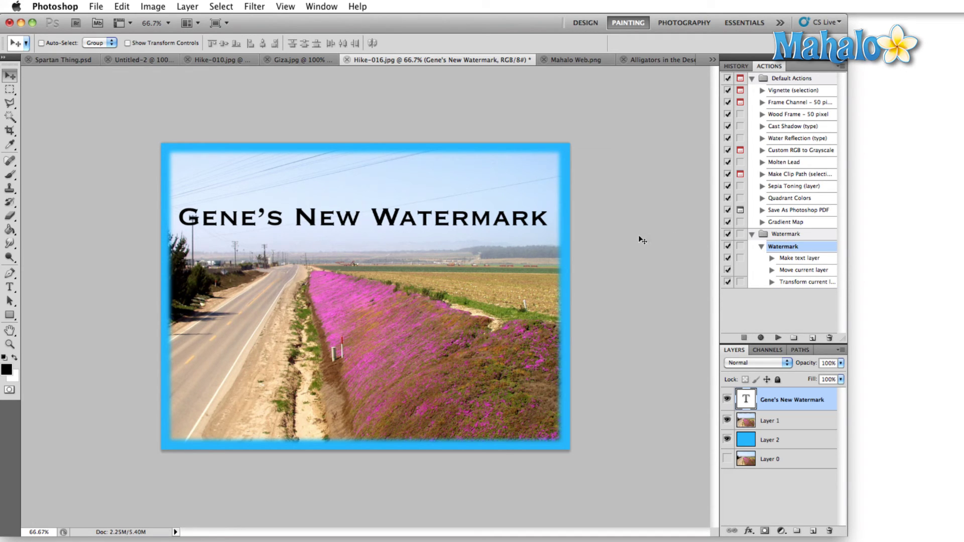
left_click(212, 61)
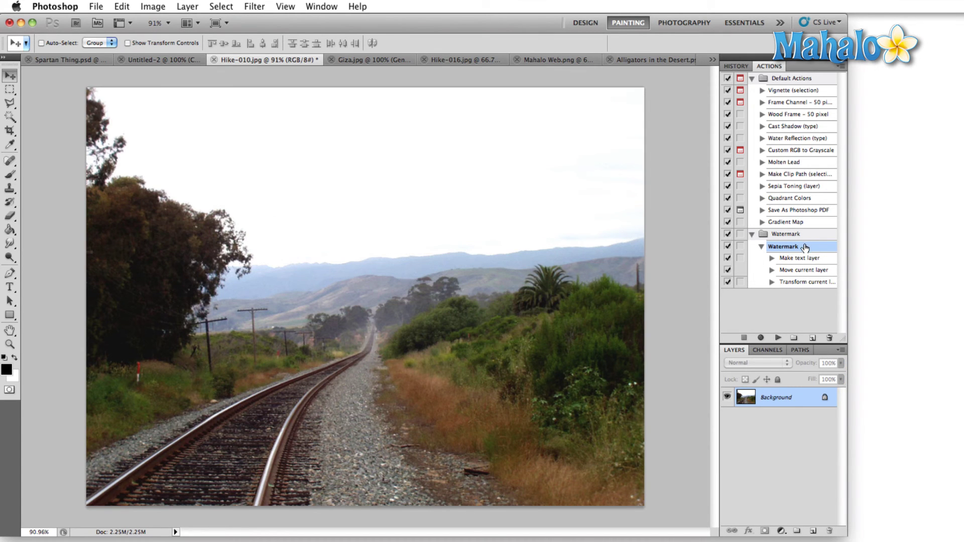
left_click(778, 340)
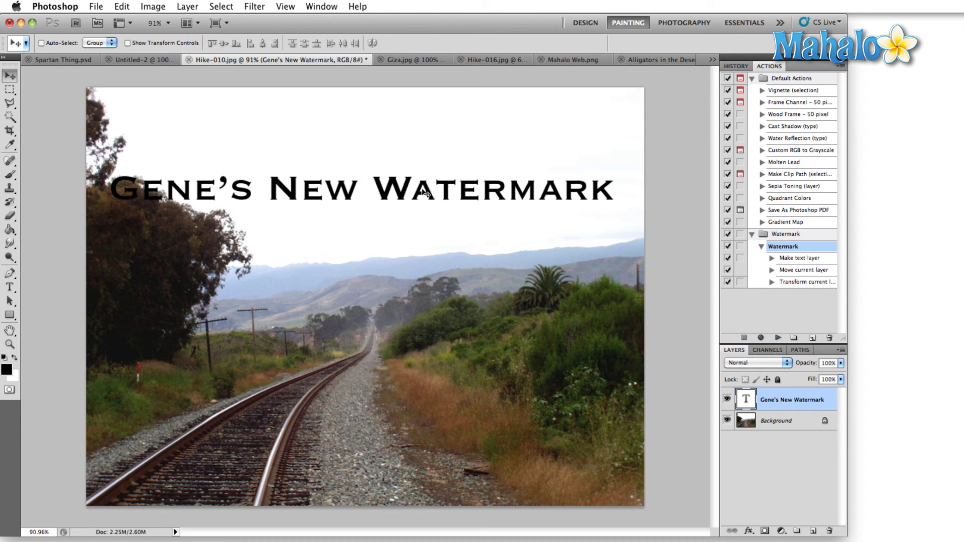
Step: Examine the Batch automation settings for the Watermark action and close them without running the batch
left_click(96, 7)
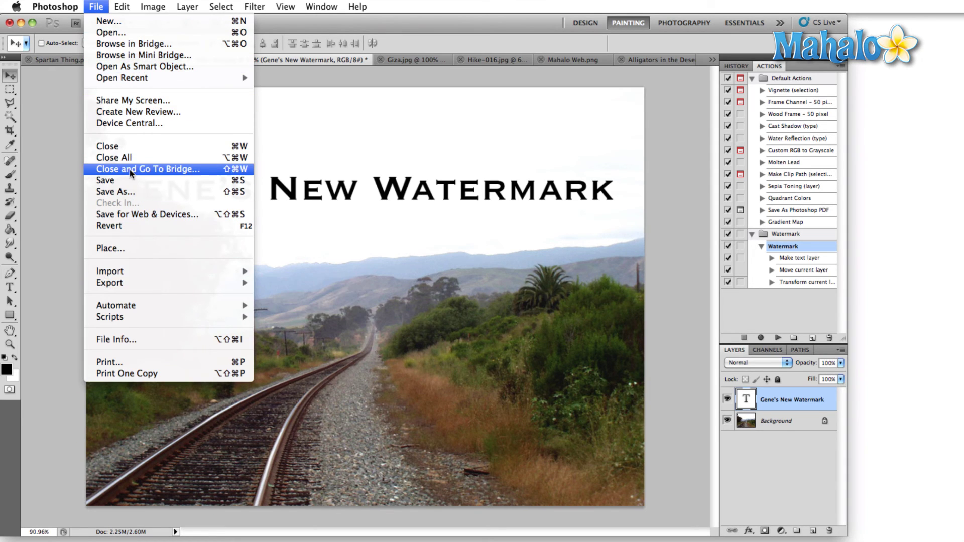
mouse_move(143, 303)
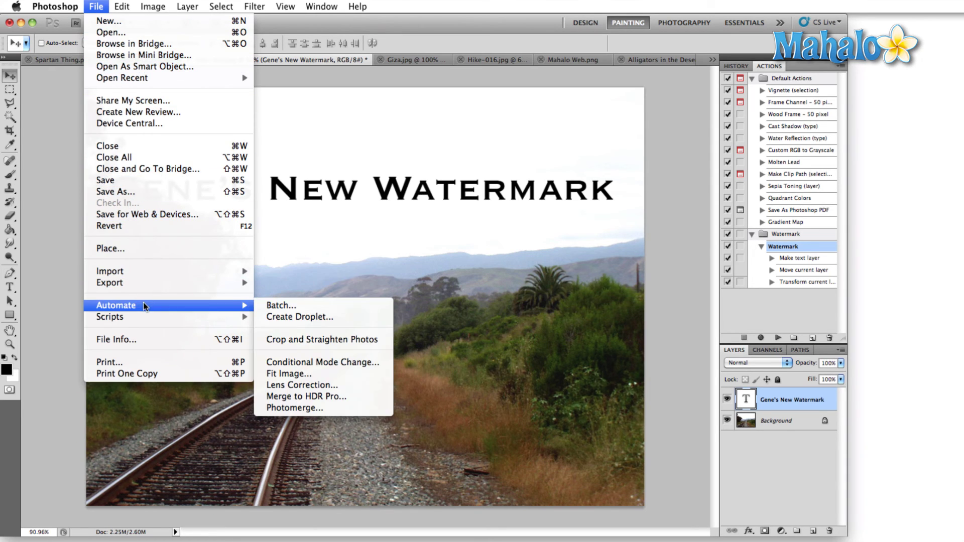
left_click(281, 306)
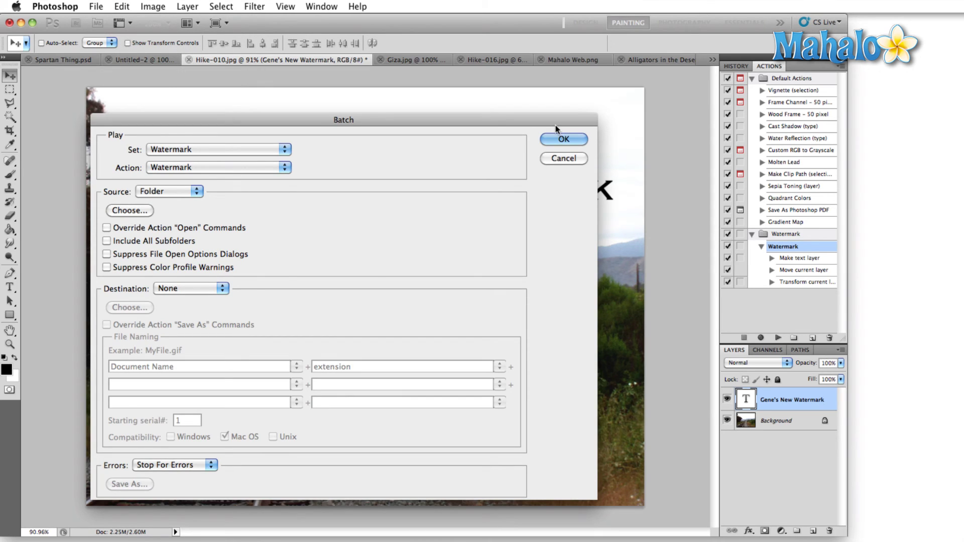
left_click(555, 158)
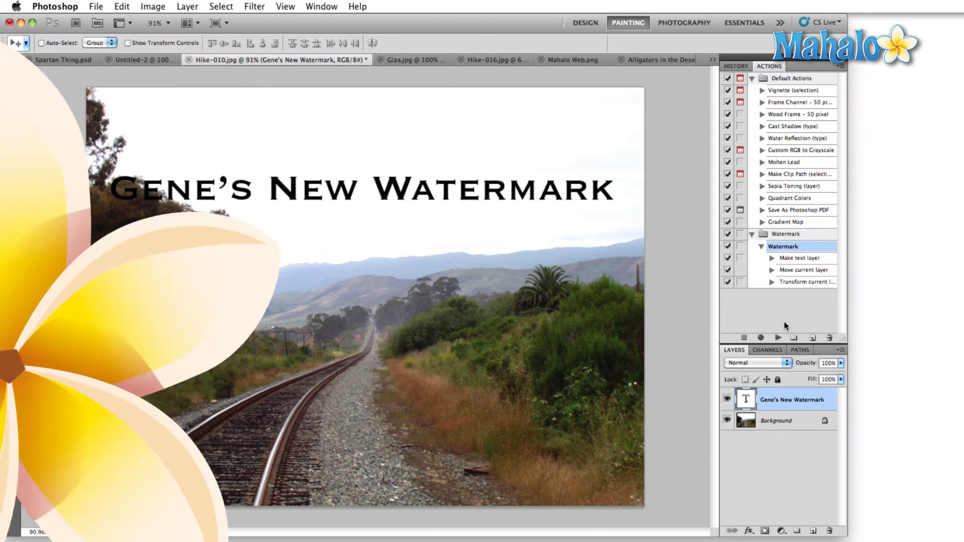